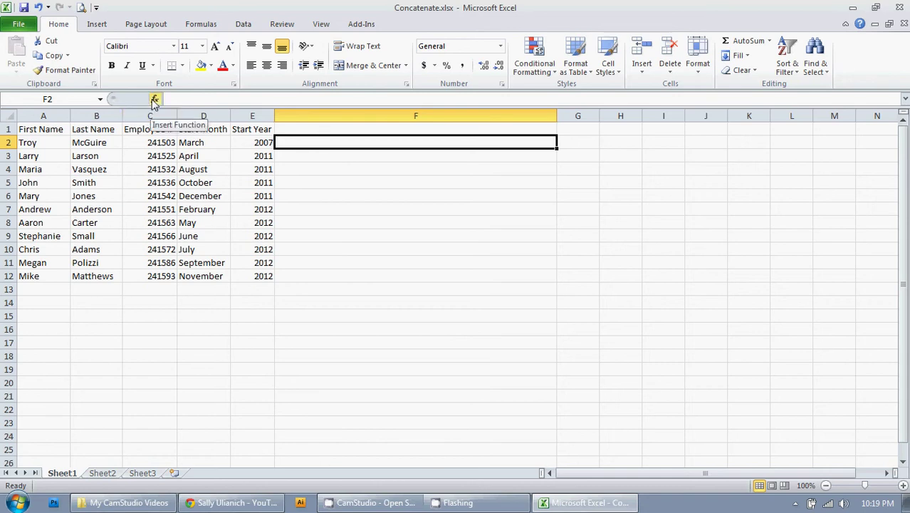
- Search Insert Function for 'concat' to find CONCATENATE for cell F2
{"action": "left_click", "coordinate": [154, 99]}
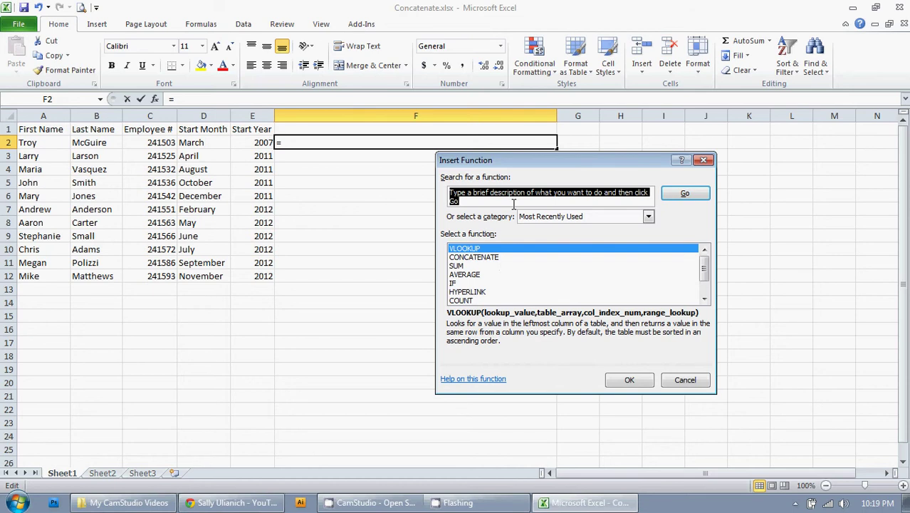
{"action": "type", "text": "concat"}
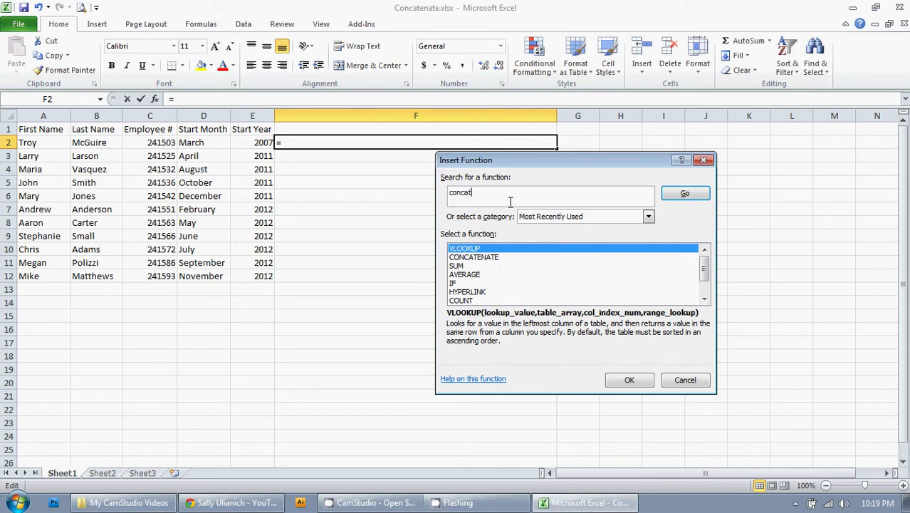
{"action": "key", "text": "Return"}
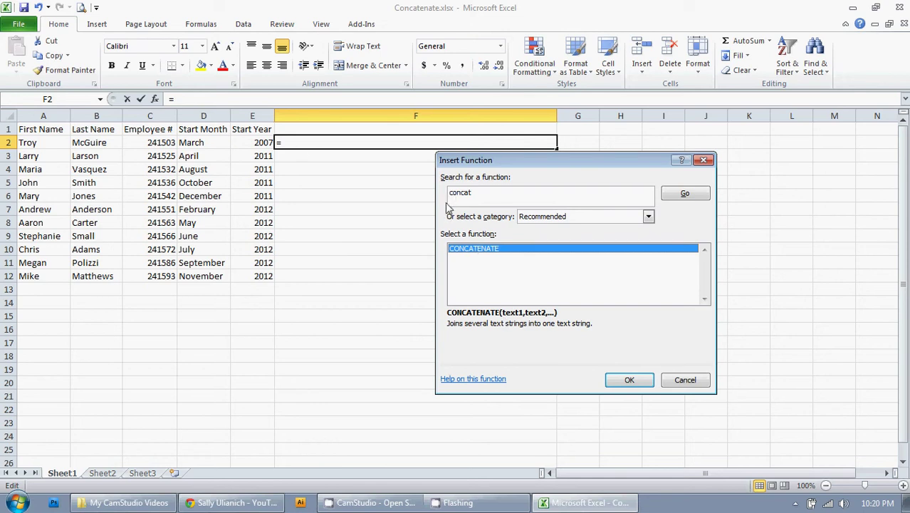
- Choose CONCATENATE and fill its first arguments with A2, a space, B2 and ', '
{"action": "left_click", "coordinate": [629, 378]}
{"action": "left_click_drag", "start_coordinate": [443, 173], "coordinate": [470, 247]}
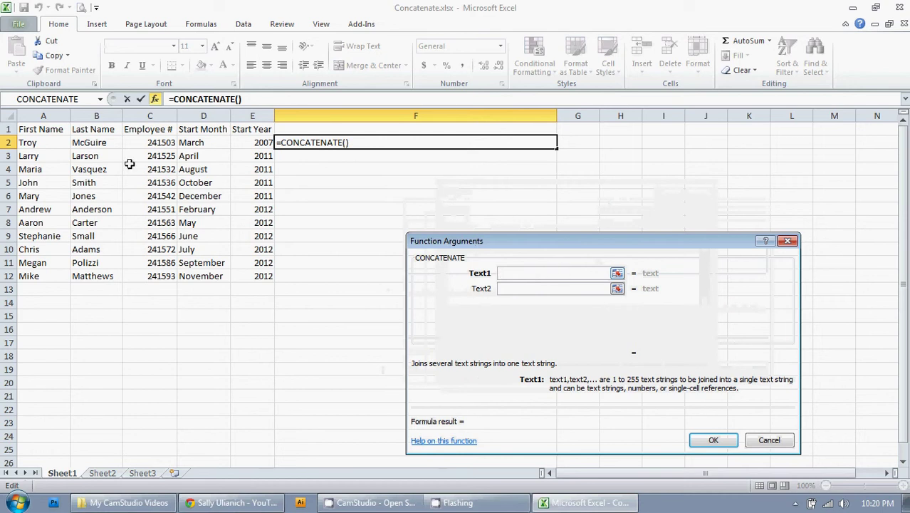
{"action": "left_click", "coordinate": [35, 142]}
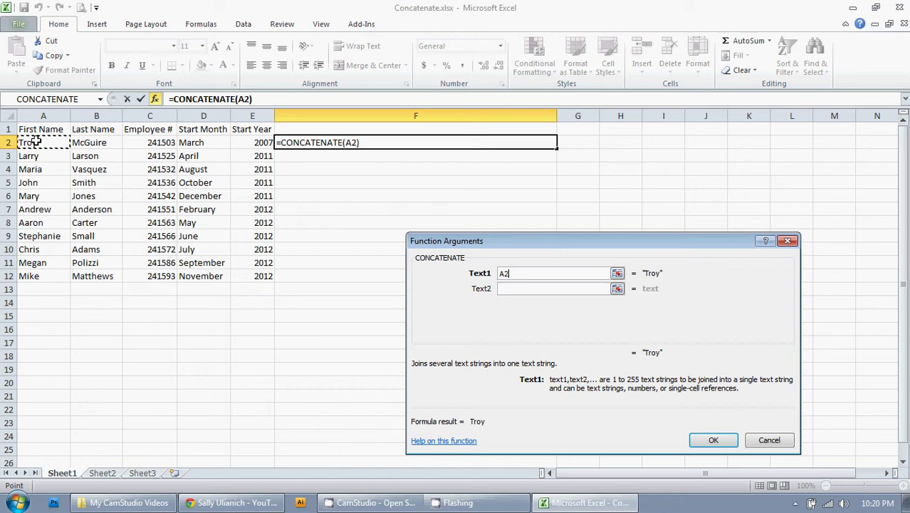
{"action": "left_click", "coordinate": [529, 286]}
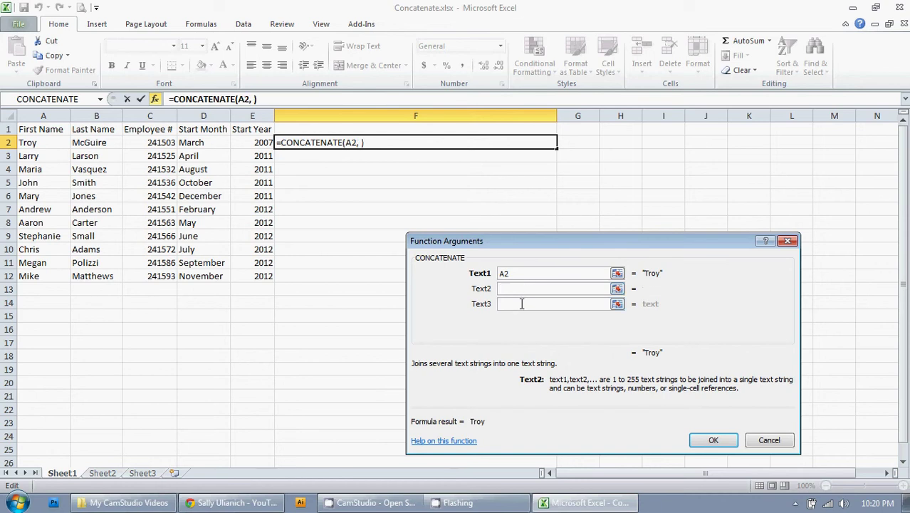
{"action": "left_click", "coordinate": [522, 303]}
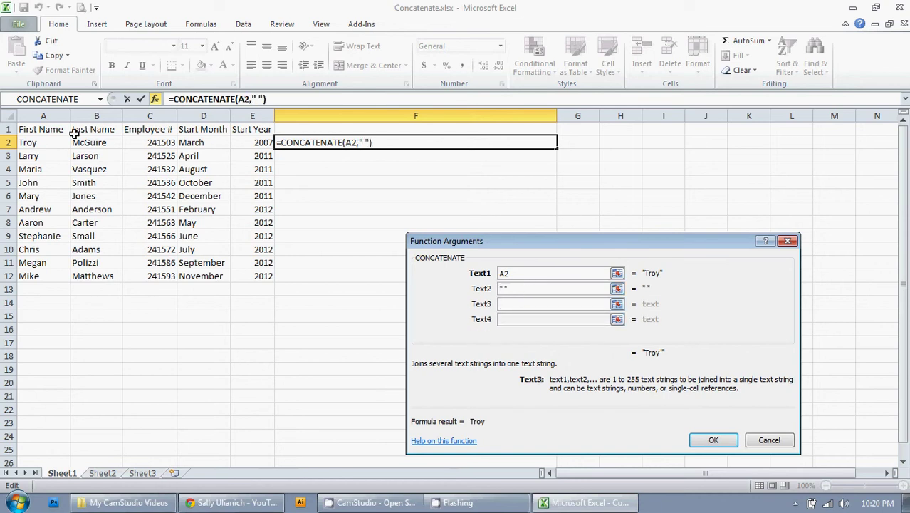
{"action": "left_click", "coordinate": [97, 142]}
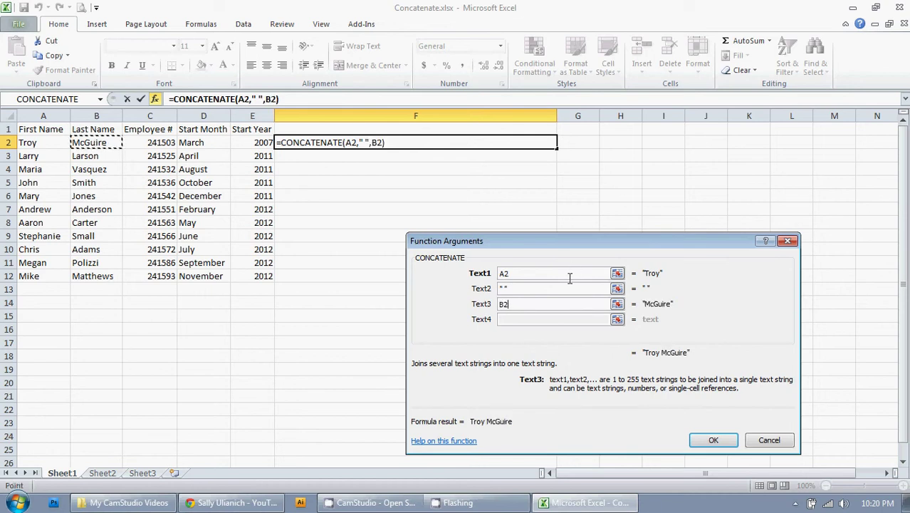
{"action": "key", "text": "Tab"}
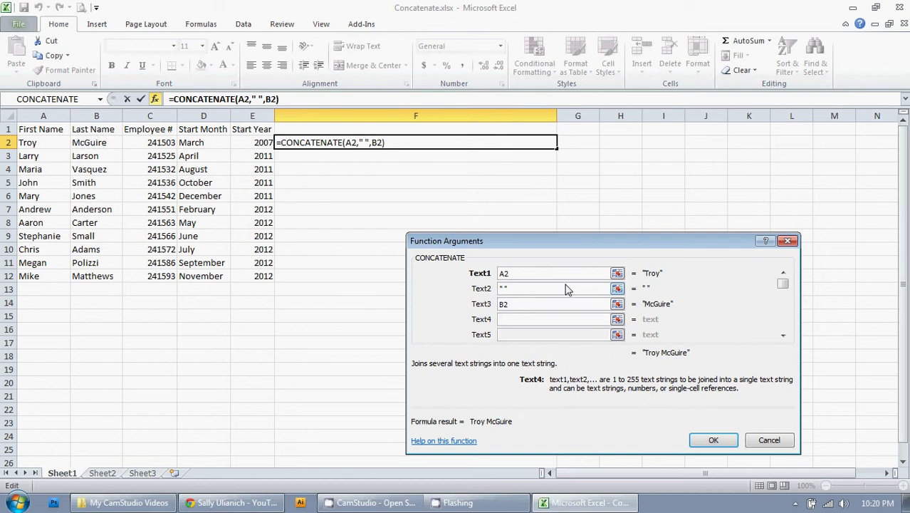
{"action": "type", "text": ","}
{"action": "left_click", "coordinate": [565, 334]}
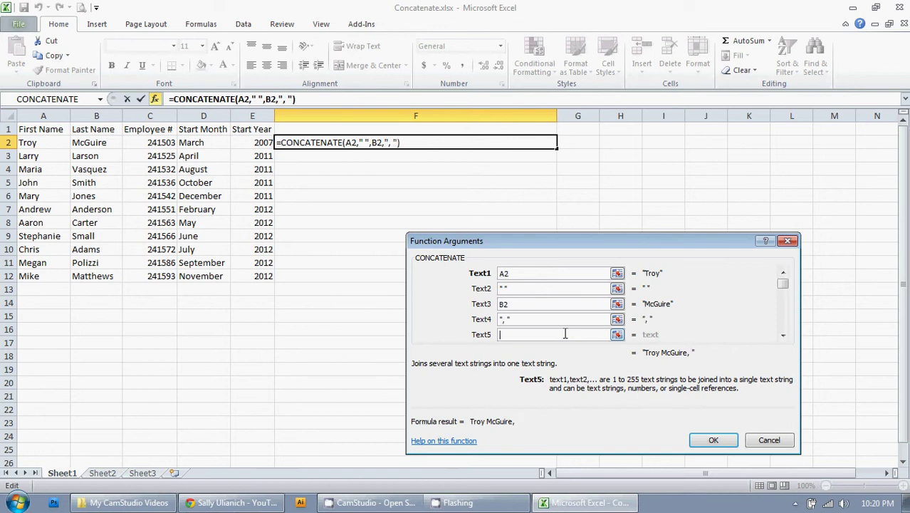
- Add the Employee # header as the absolute reference $C$1 in Text5
{"action": "left_click", "coordinate": [161, 128]}
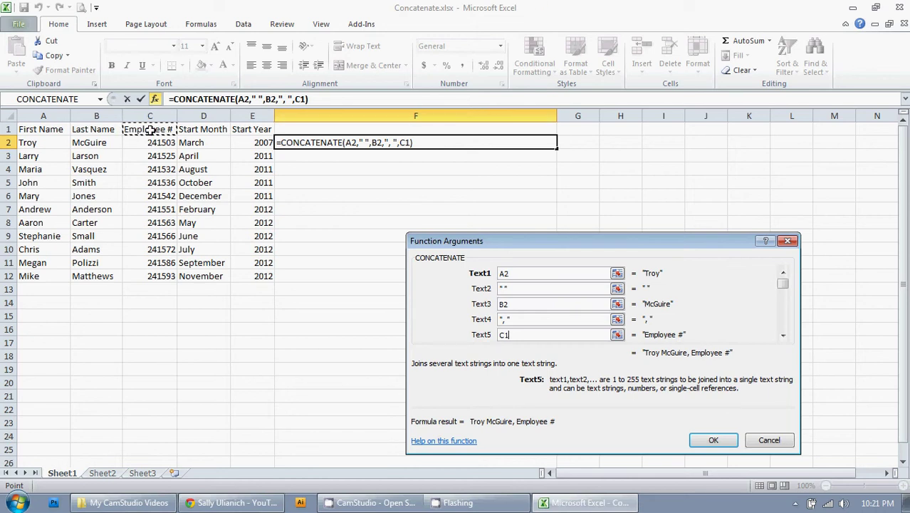
{"action": "left_click", "coordinate": [502, 335]}
{"action": "type", "text": "$C"}
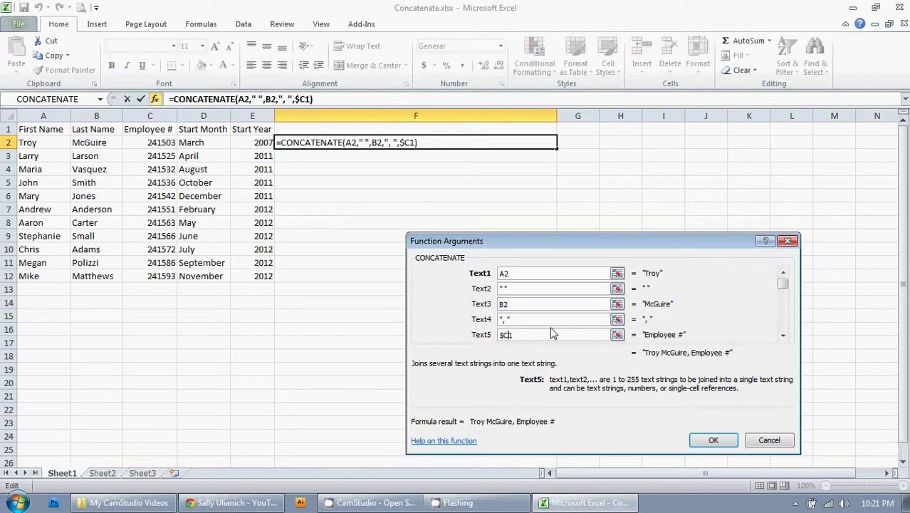
{"action": "type", "text": "$"}
{"action": "key", "text": "Tab"}
{"action": "key", "text": "Tab"}
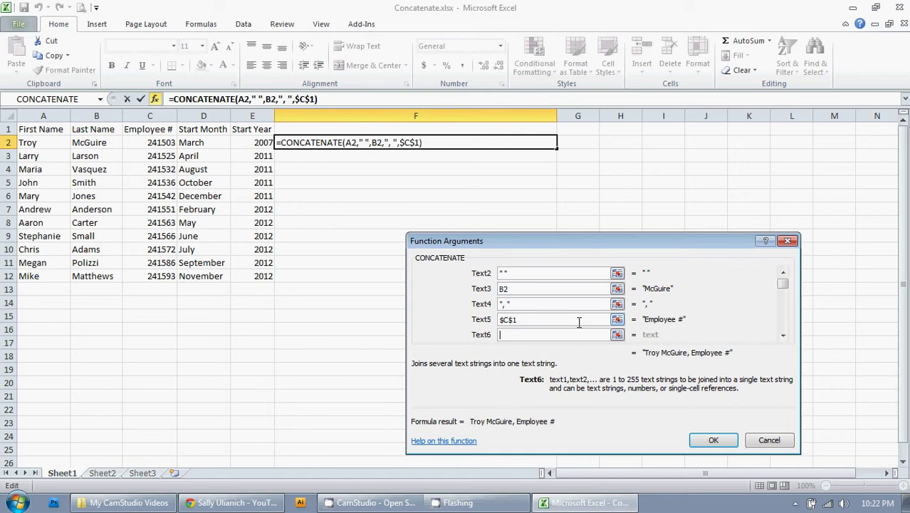
- Add the employee number from C2 and the text ' started in' as arguments
{"action": "left_click", "coordinate": [153, 142]}
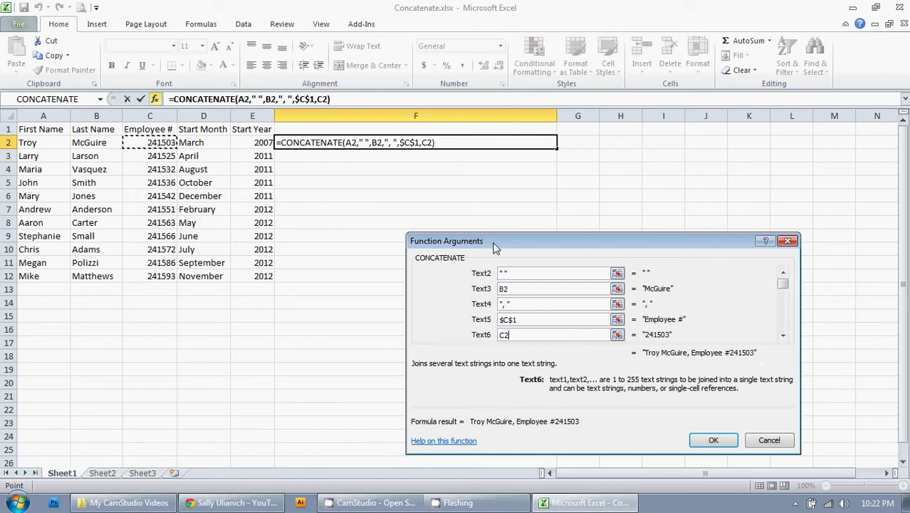
{"action": "key", "text": "Tab"}
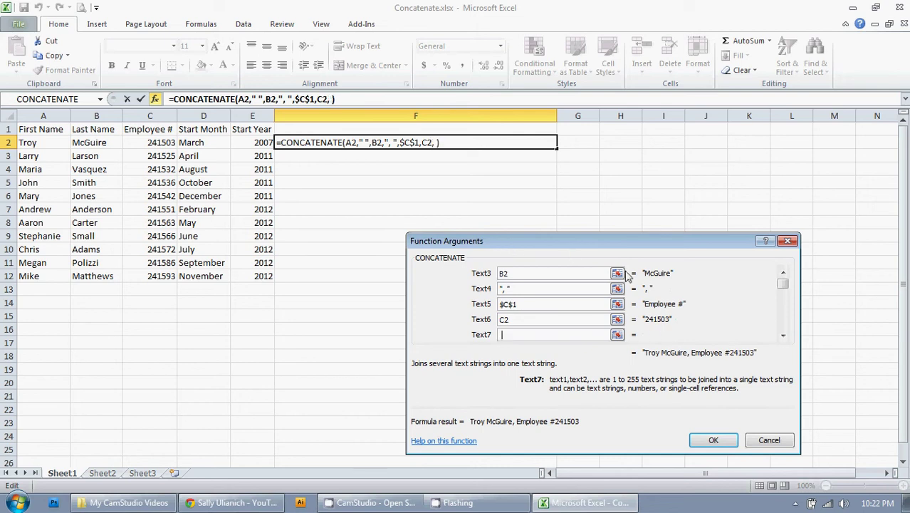
{"action": "type", "text": "start"}
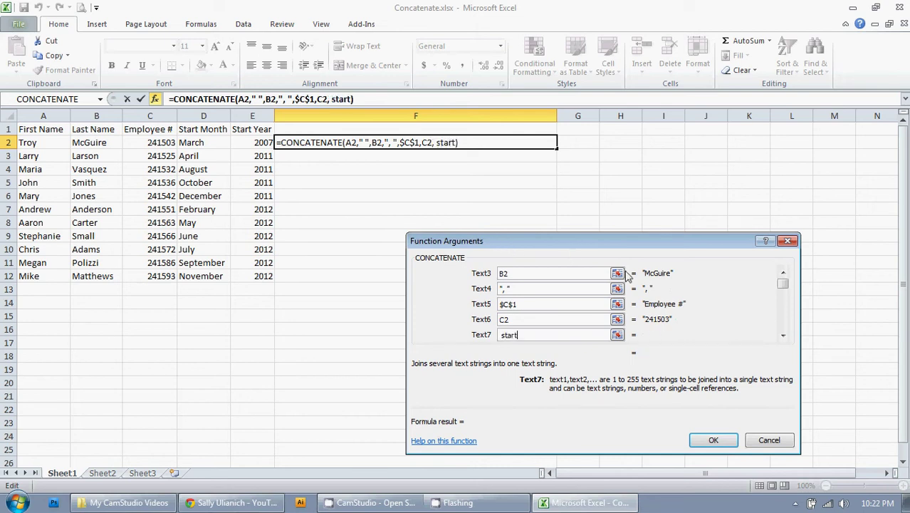
{"action": "type", "text": "ed on"}
{"action": "key", "text": "BackSpace"}
{"action": "key", "text": "BackSpace"}
{"action": "type", "text": "in"}
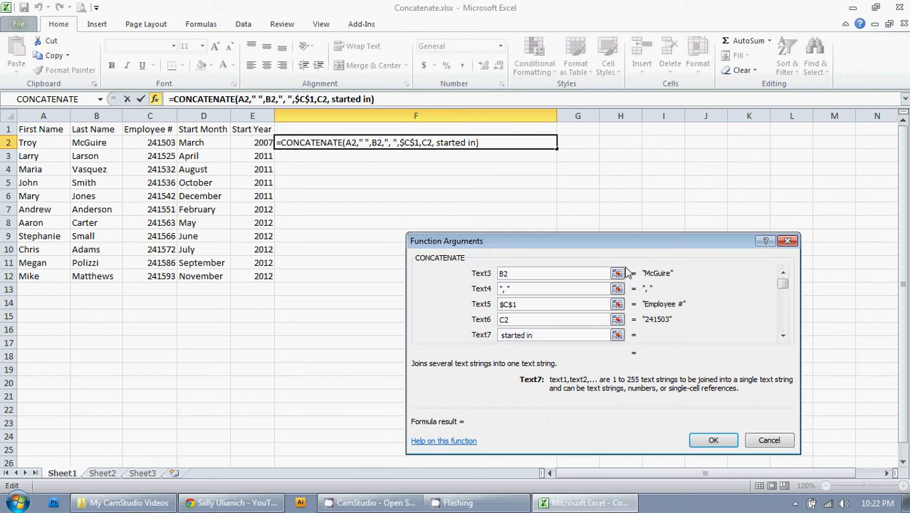
{"action": "key", "text": "Tab"}
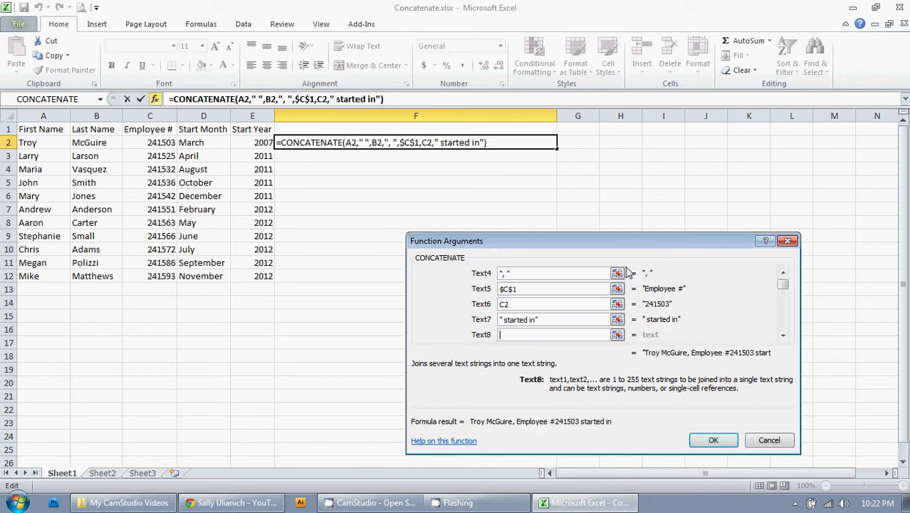
- Append the month from D2, the text ' of' and the year from E2
{"action": "left_click", "coordinate": [204, 145]}
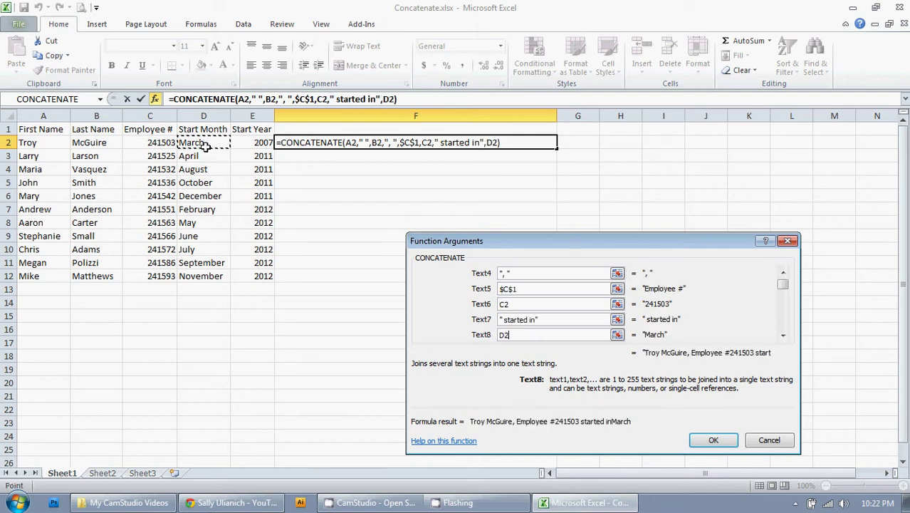
{"action": "key", "text": "Tab"}
{"action": "type", "text": "of"}
{"action": "key", "text": "Tab"}
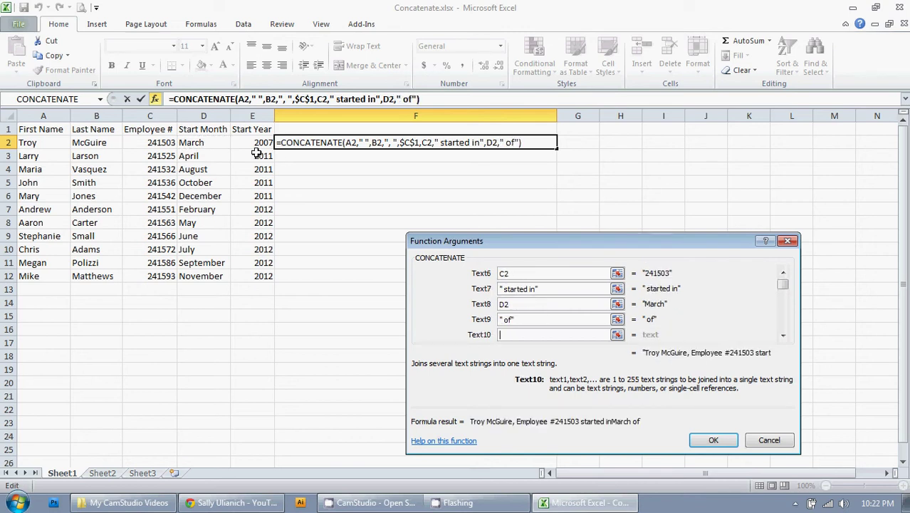
{"action": "left_click", "coordinate": [260, 143]}
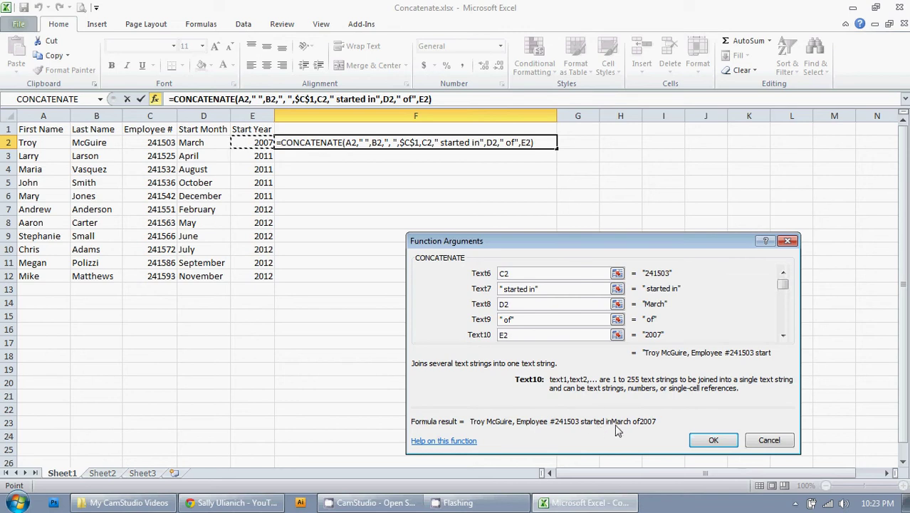
{"action": "left_click", "coordinate": [535, 289]}
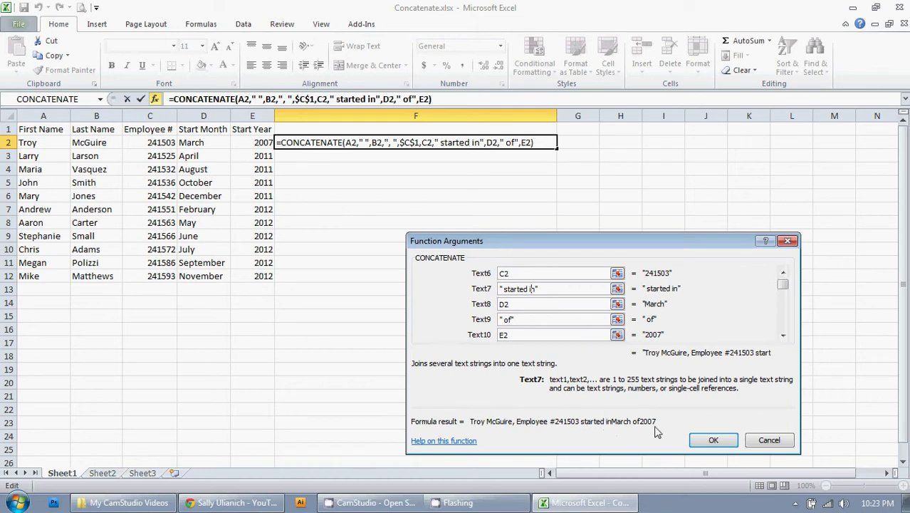
- Enter the CONCATENATE formula so F2 shows the sentence ending 'started inMarch of2007'
{"action": "left_click", "coordinate": [713, 440]}
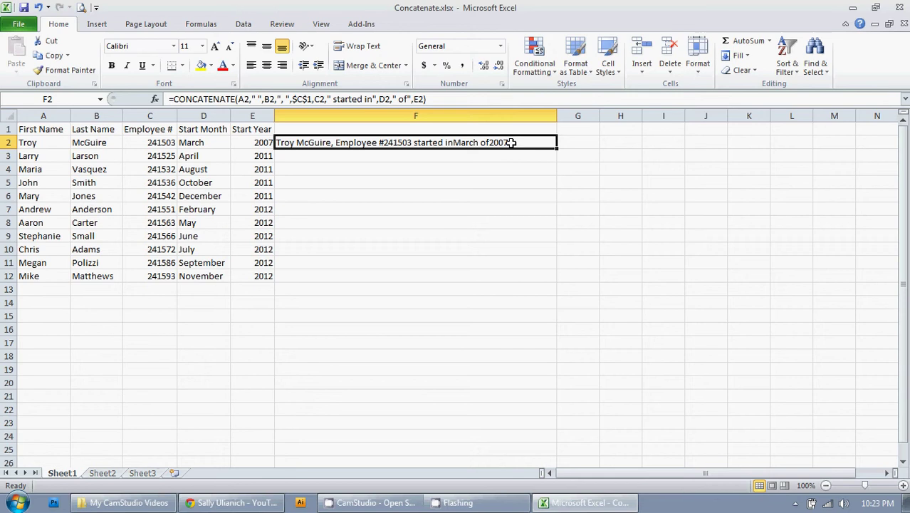
- Add trailing spaces to F2's text pieces so it reads 'started in March of 2007'
{"action": "left_click", "coordinate": [155, 99]}
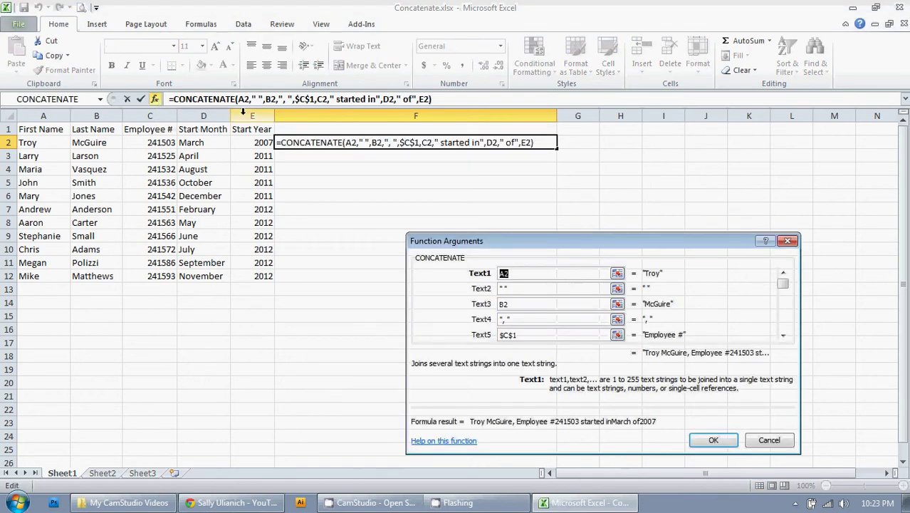
{"action": "left_click", "coordinate": [783, 334]}
{"action": "left_click", "coordinate": [783, 334]}
{"action": "left_click", "coordinate": [783, 335]}
{"action": "left_click", "coordinate": [784, 335]}
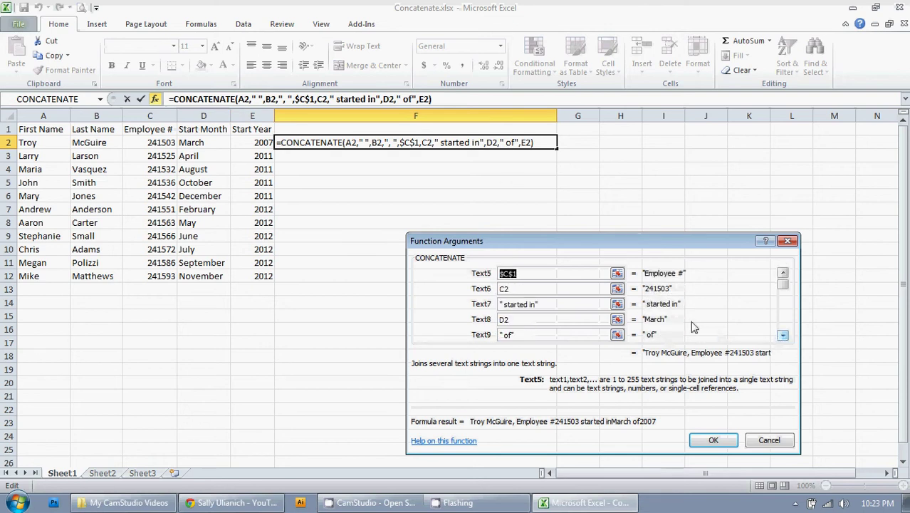
{"action": "left_click", "coordinate": [535, 304]}
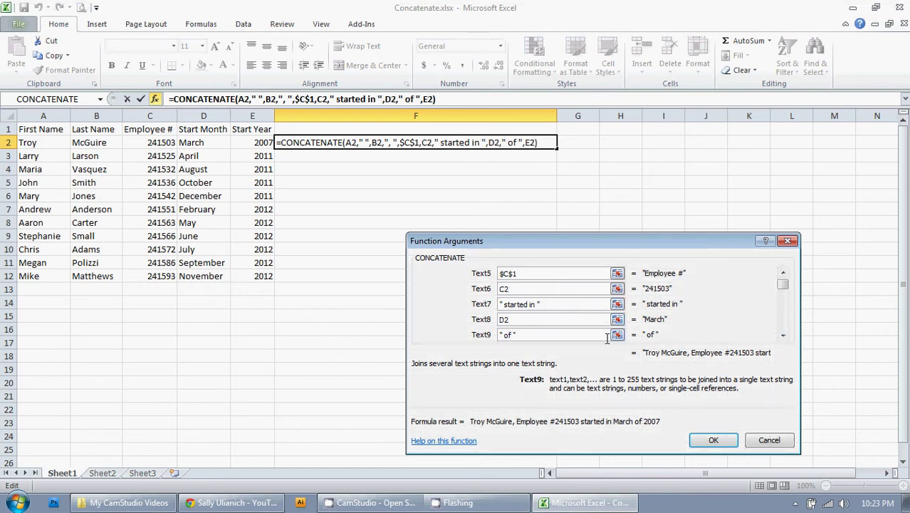
{"action": "left_click", "coordinate": [712, 439]}
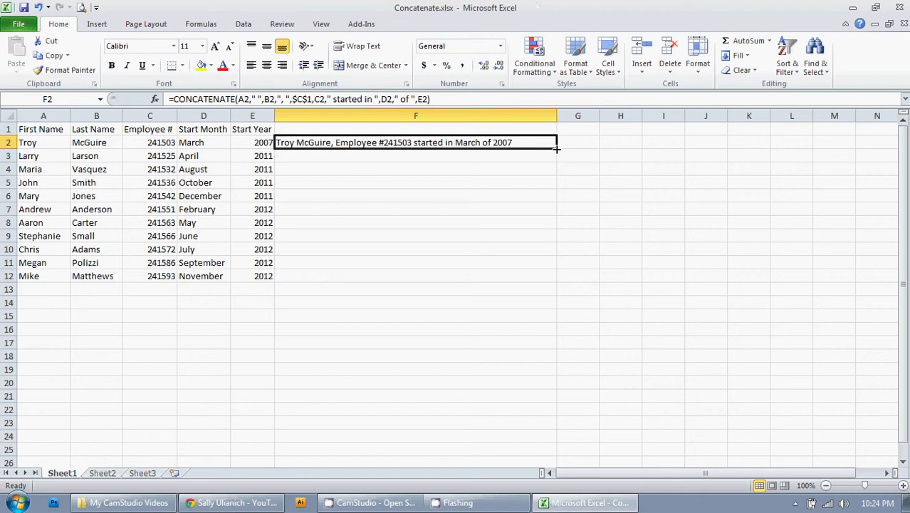
- Fill F2's CONCATENATE formula down through F12
{"action": "left_click_drag", "start_coordinate": [556, 148], "coordinate": [559, 279]}
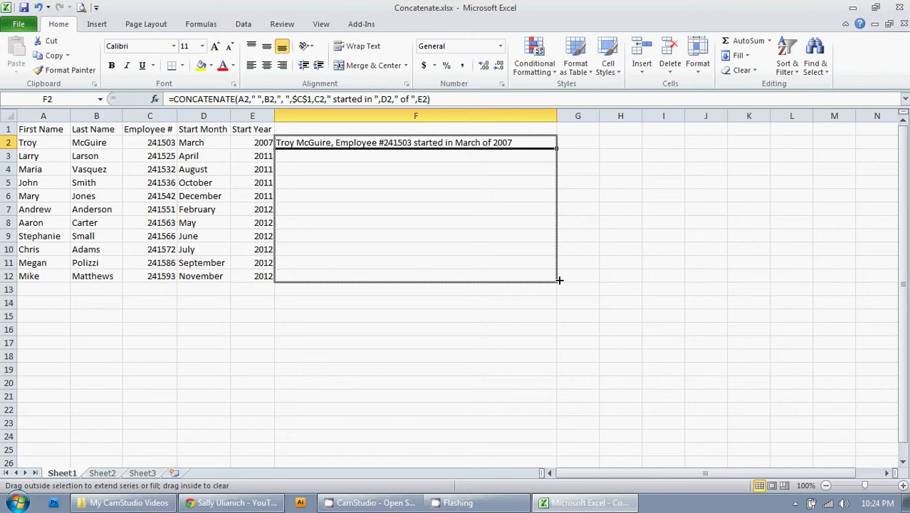
{"action": "left_click_drag", "start_coordinate": [559, 280], "coordinate": [560, 282]}
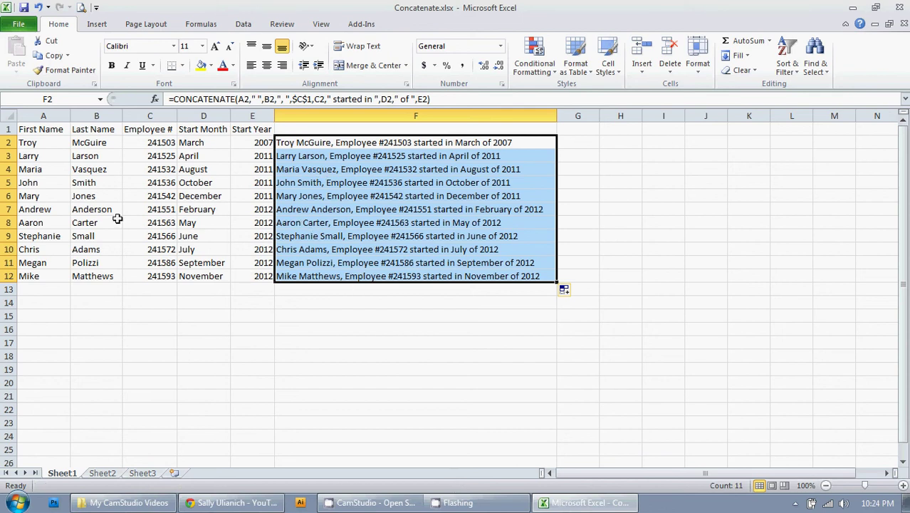
- Clear the filled sentences from F3 through F12
{"action": "left_click", "coordinate": [329, 293]}
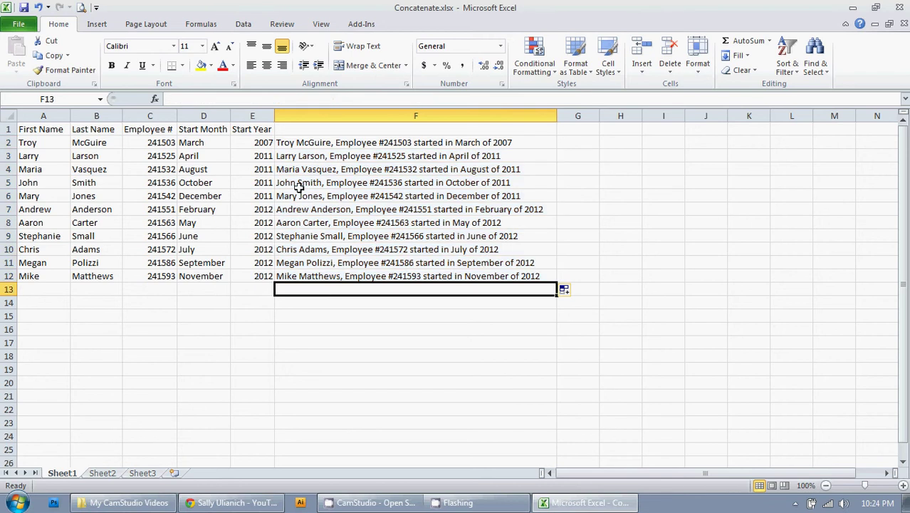
{"action": "left_click", "coordinate": [318, 156]}
{"action": "left_click_drag", "start_coordinate": [319, 156], "coordinate": [329, 279]}
{"action": "key", "text": "Delete"}
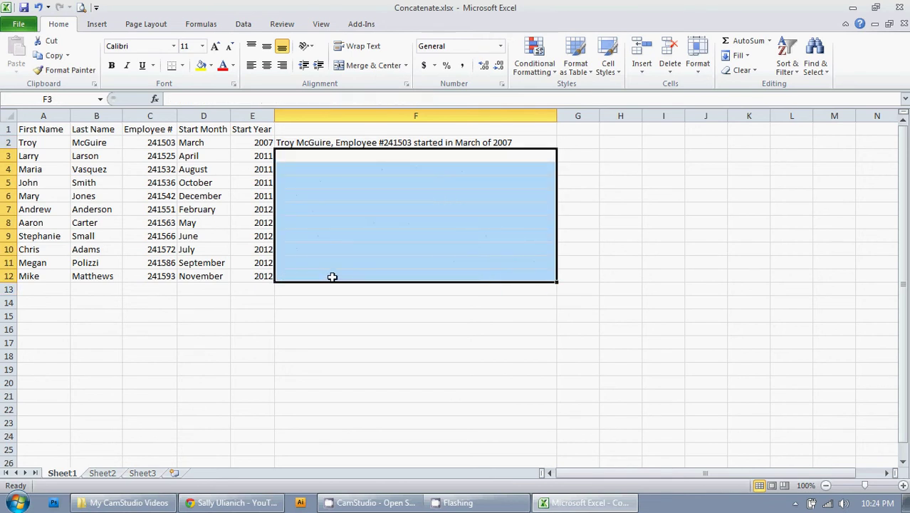
- Copy F2's formula into F3:F12 and check the adjusted formula in F6
{"action": "left_click", "coordinate": [359, 145]}
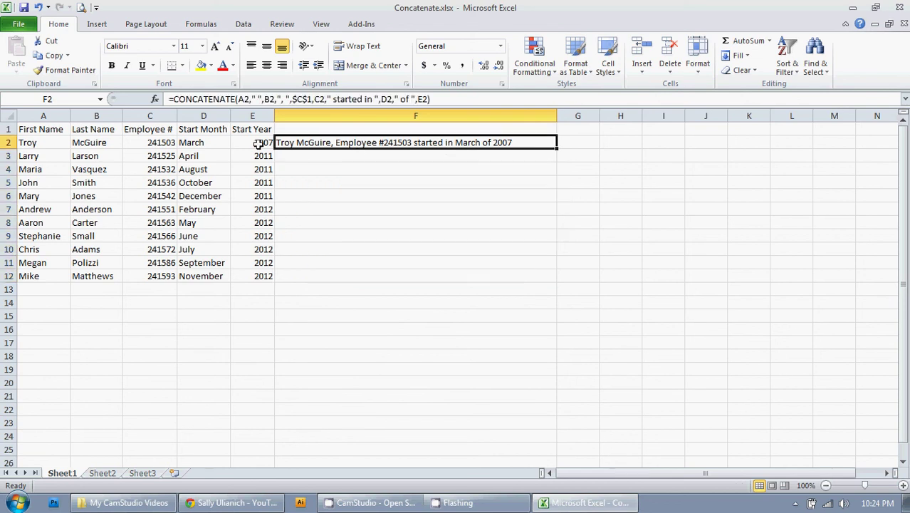
{"action": "left_click", "coordinate": [49, 54]}
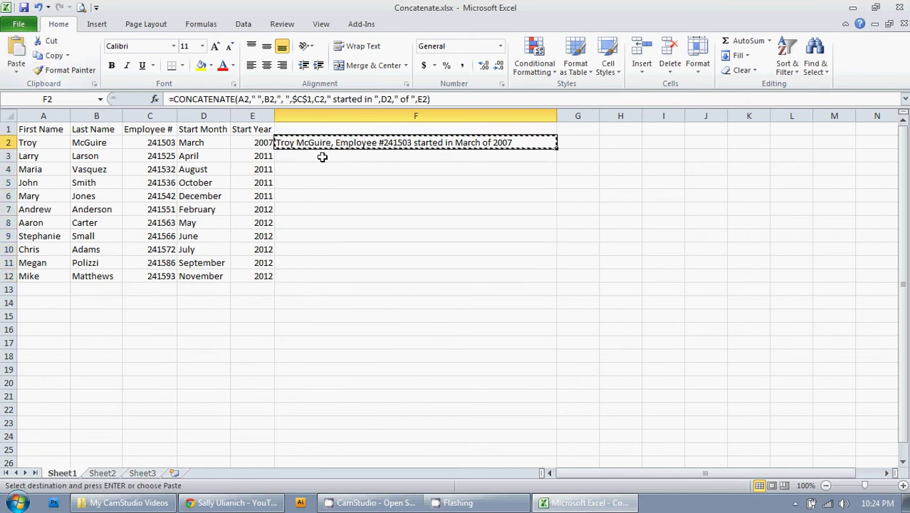
{"action": "left_click_drag", "start_coordinate": [321, 154], "coordinate": [329, 271]}
{"action": "left_click", "coordinate": [8, 52]}
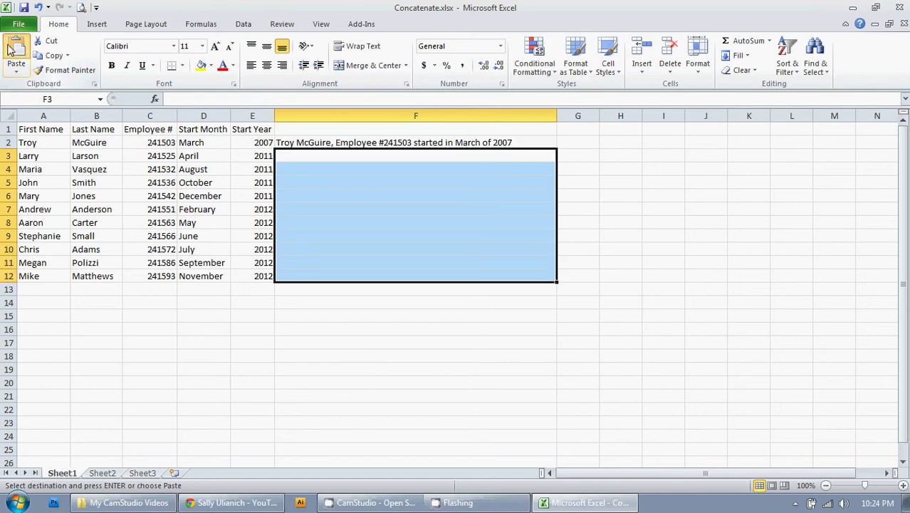
{"action": "left_click", "coordinate": [348, 294]}
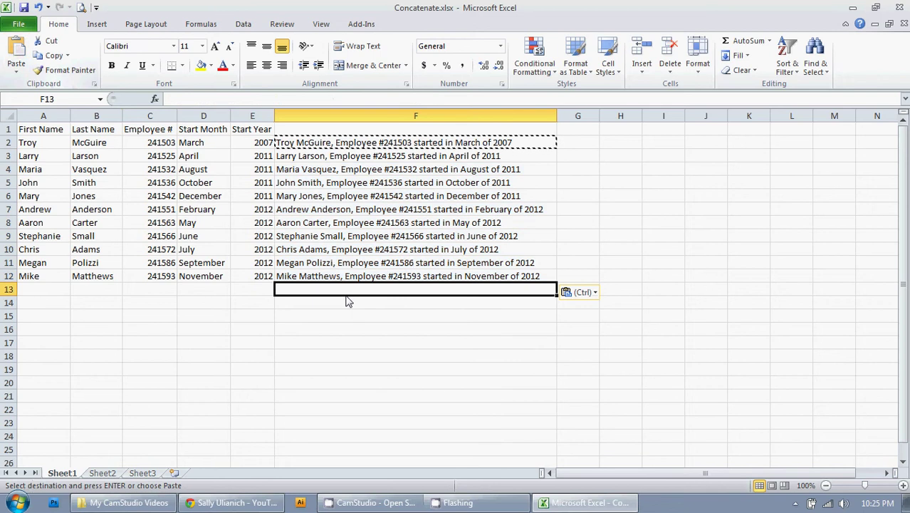
{"action": "left_click", "coordinate": [335, 197]}
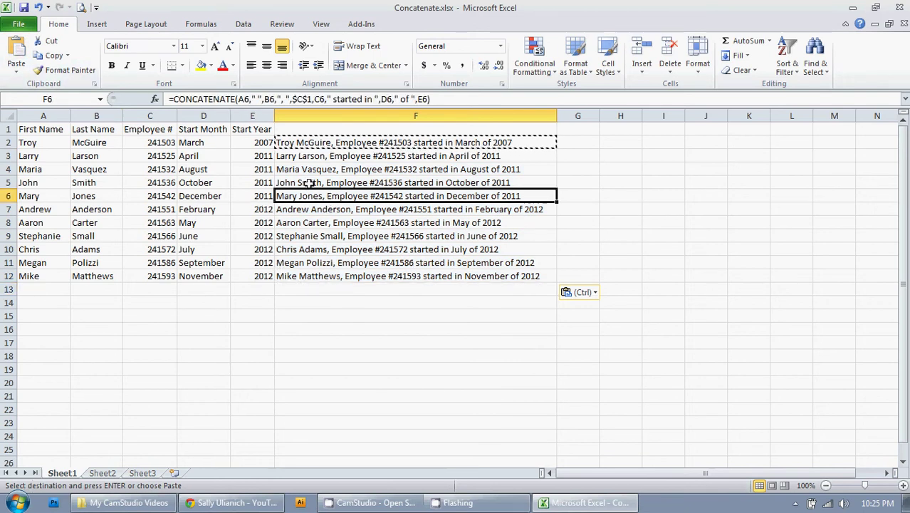
{"action": "key", "text": "ctrl+c"}
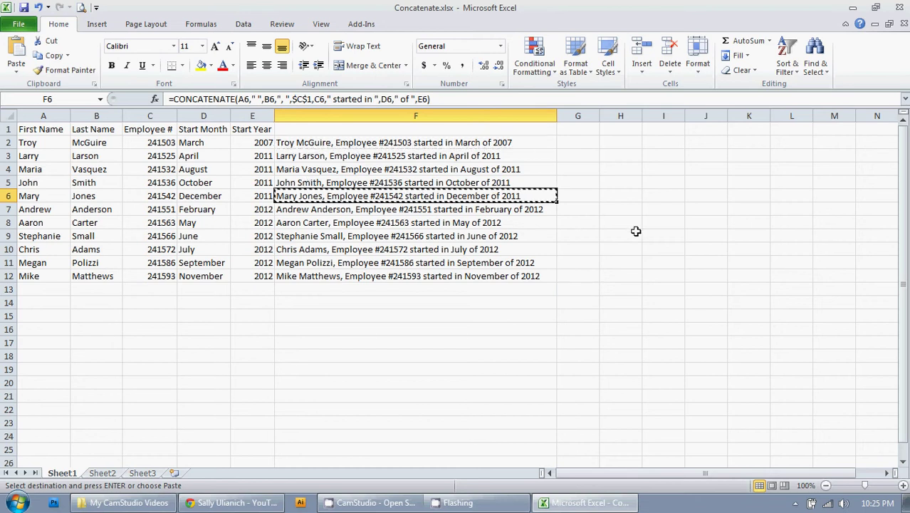
{"action": "left_click", "coordinate": [669, 316]}
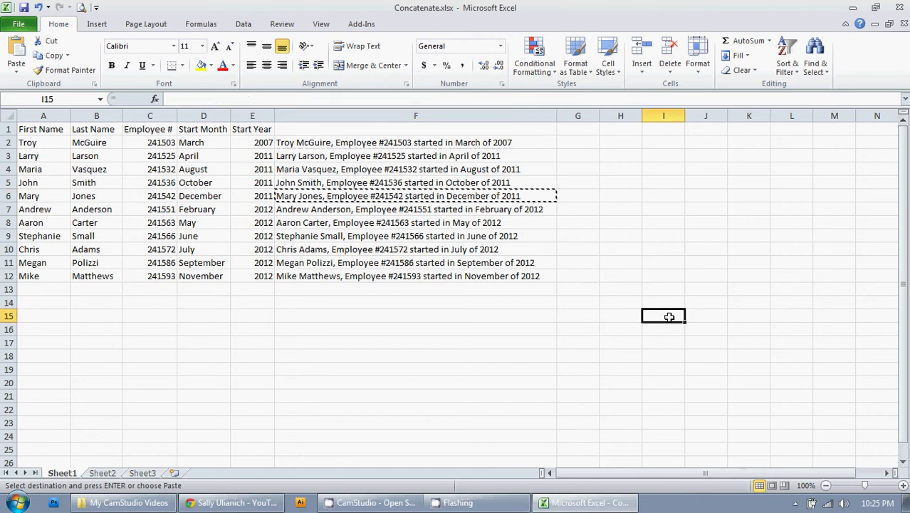
{"action": "key", "text": "ctrl+v"}
{"action": "left_click", "coordinate": [632, 331]}
{"action": "left_click", "coordinate": [673, 317]}
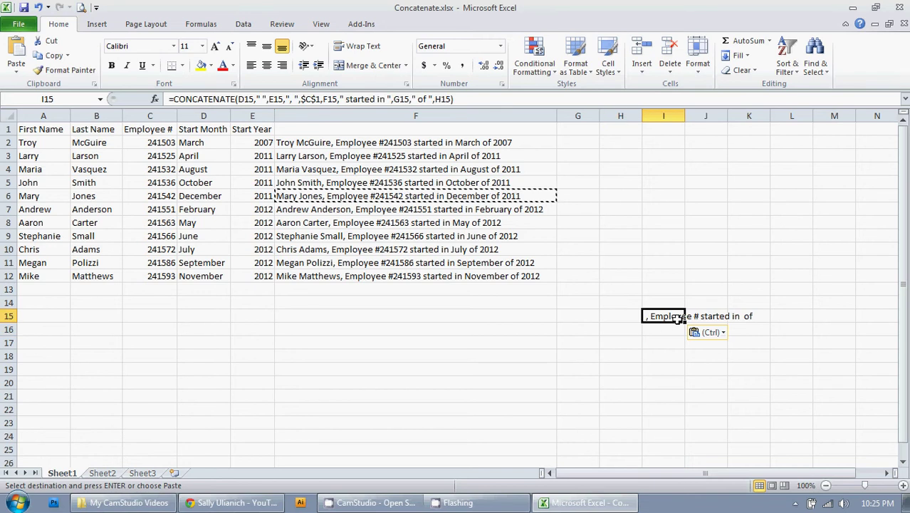
{"action": "key", "text": "Delete"}
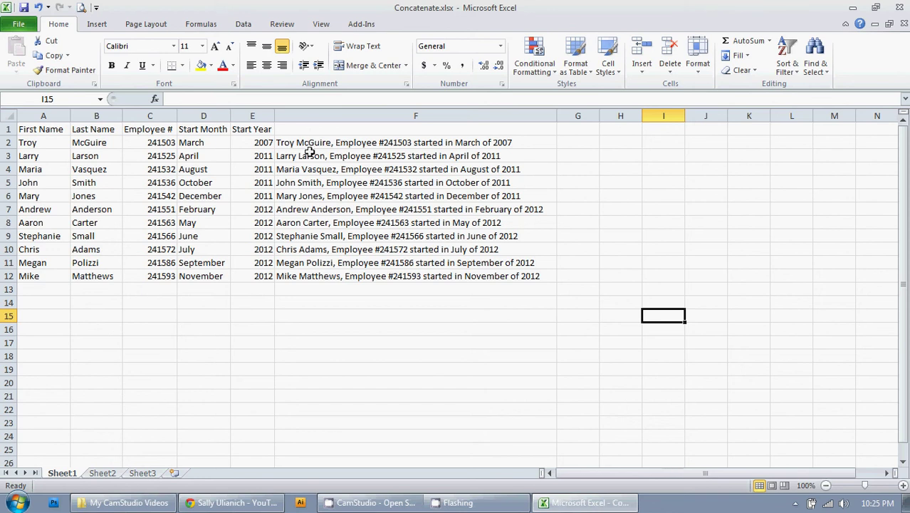
{"action": "left_click", "coordinate": [309, 147]}
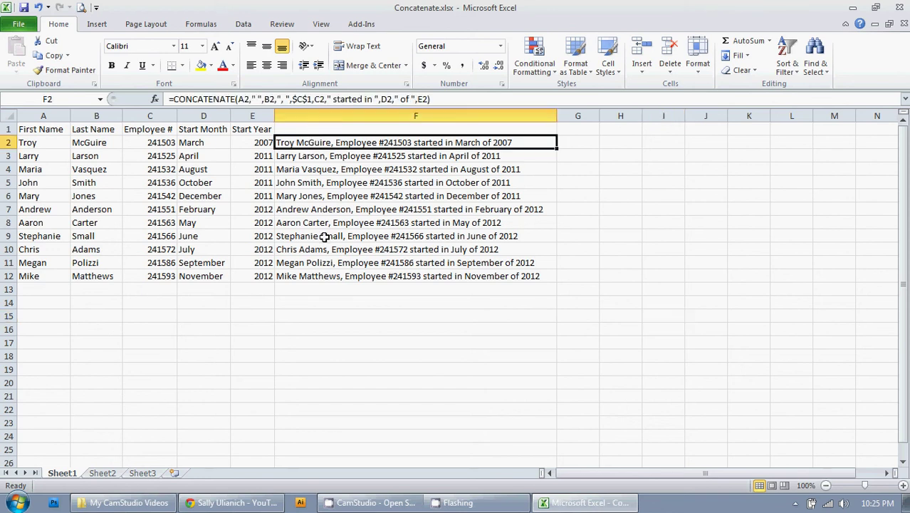
- Copy column F and paste it back as values, replacing the formulas with text
{"action": "left_click", "coordinate": [320, 115]}
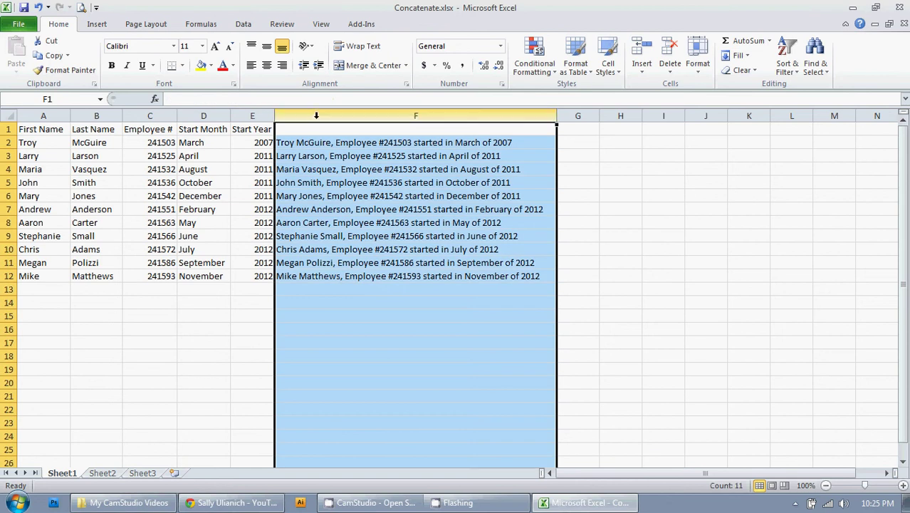
{"action": "left_click", "coordinate": [49, 55]}
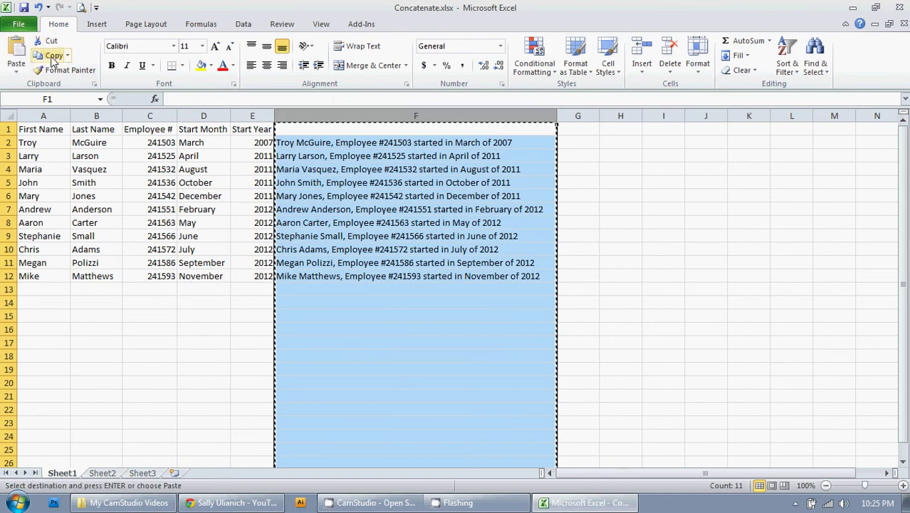
{"action": "left_click", "coordinate": [15, 74]}
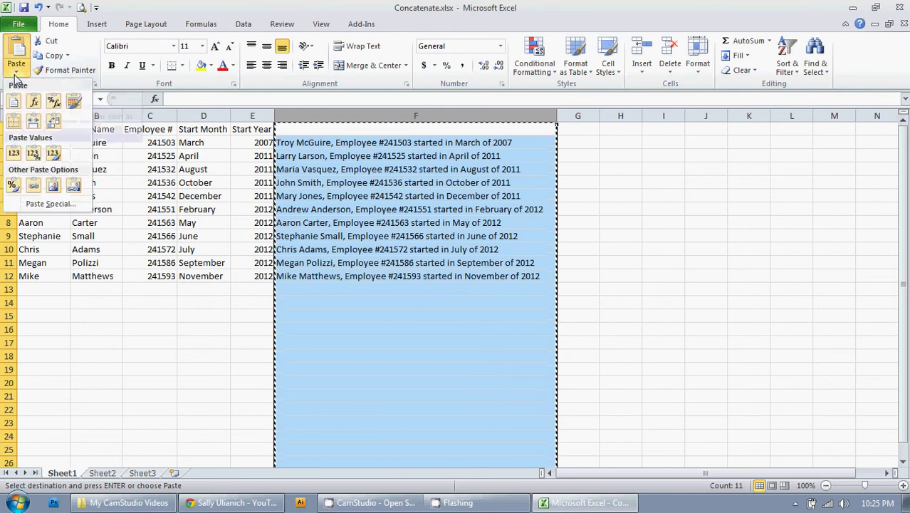
{"action": "left_click", "coordinate": [14, 152]}
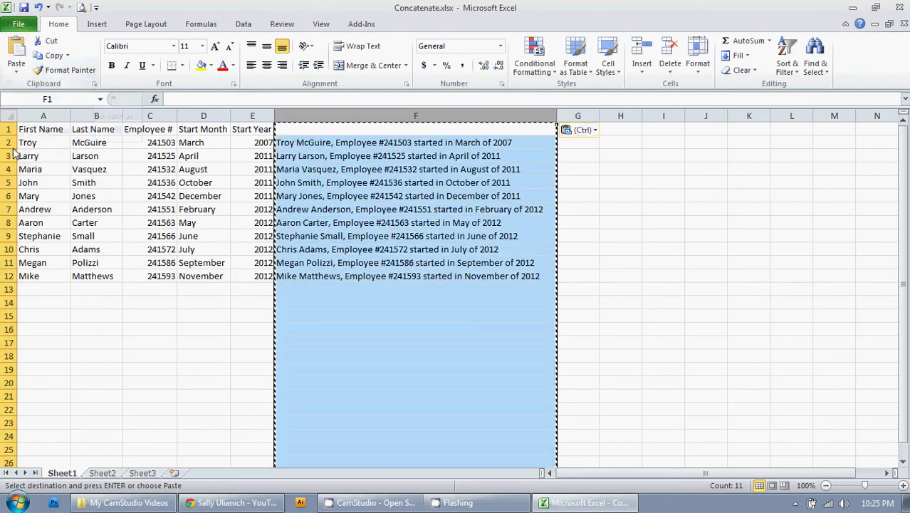
{"action": "left_click", "coordinate": [302, 143]}
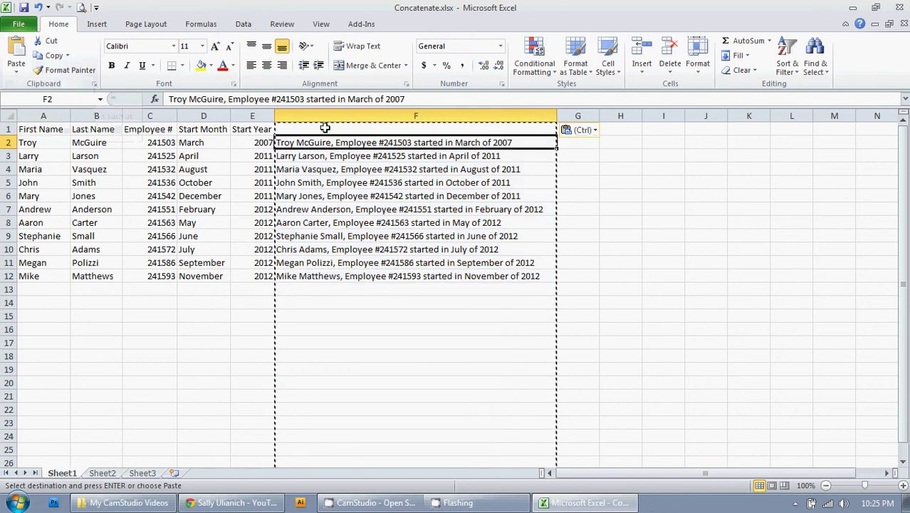
{"action": "key", "text": "Escape"}
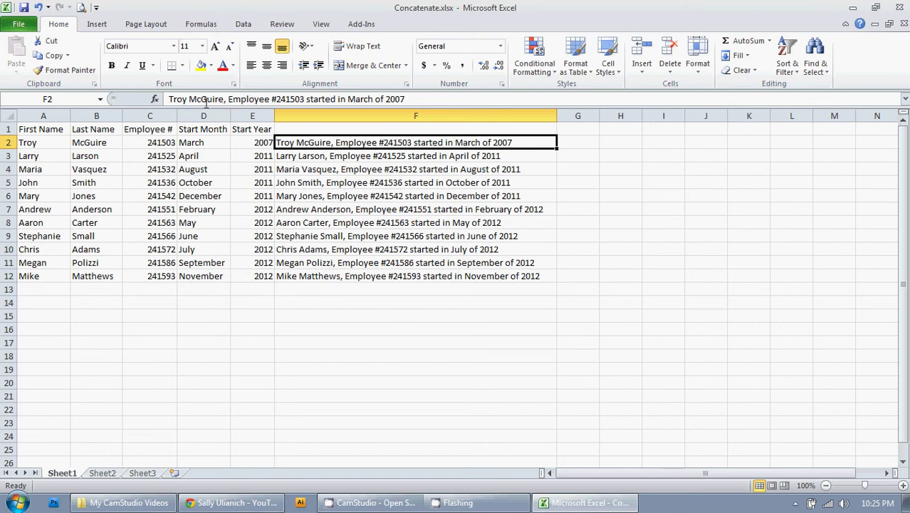
{"action": "key", "text": "ctrl+space"}
{"action": "key", "text": "ctrl+c"}
{"action": "left_click", "coordinate": [317, 142]}
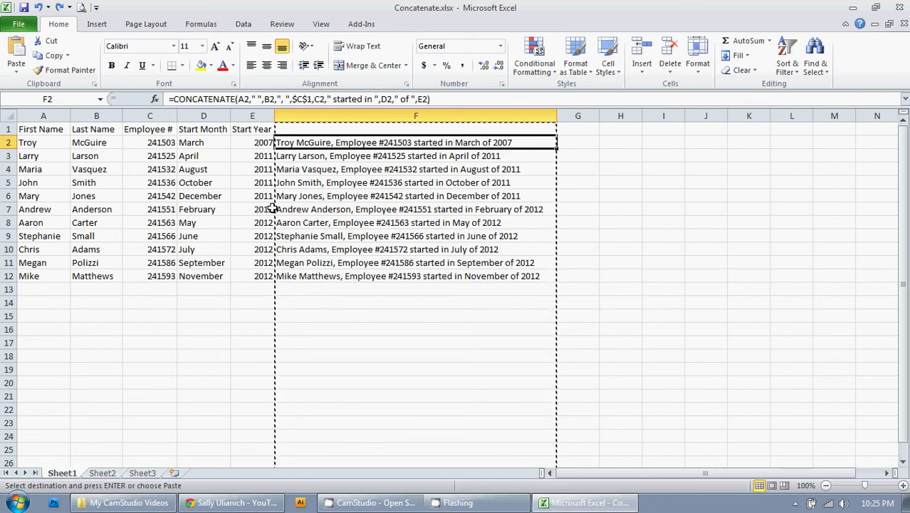
{"action": "key", "text": "Return"}
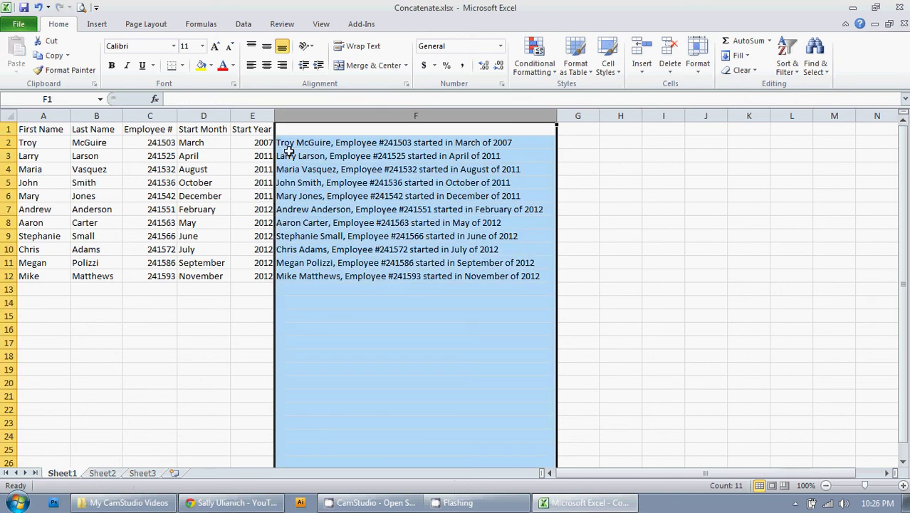
{"action": "left_click_drag", "start_coordinate": [295, 145], "coordinate": [305, 278]}
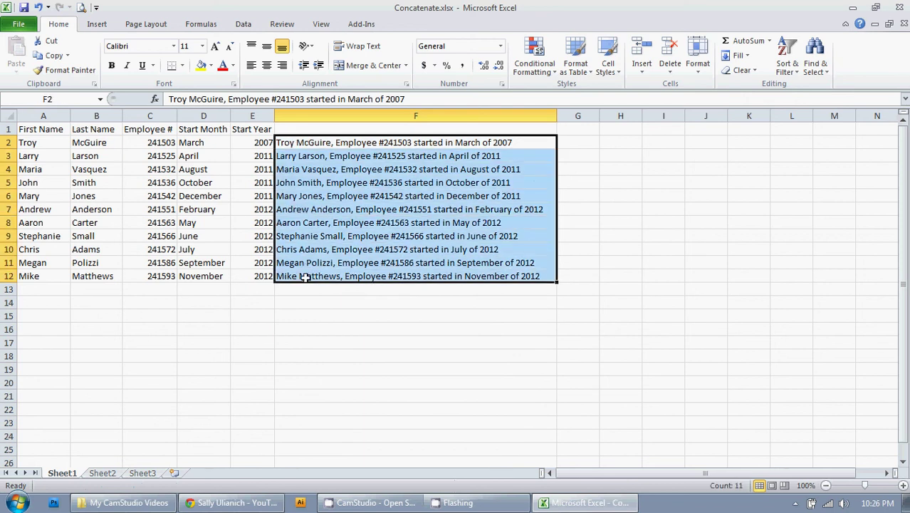